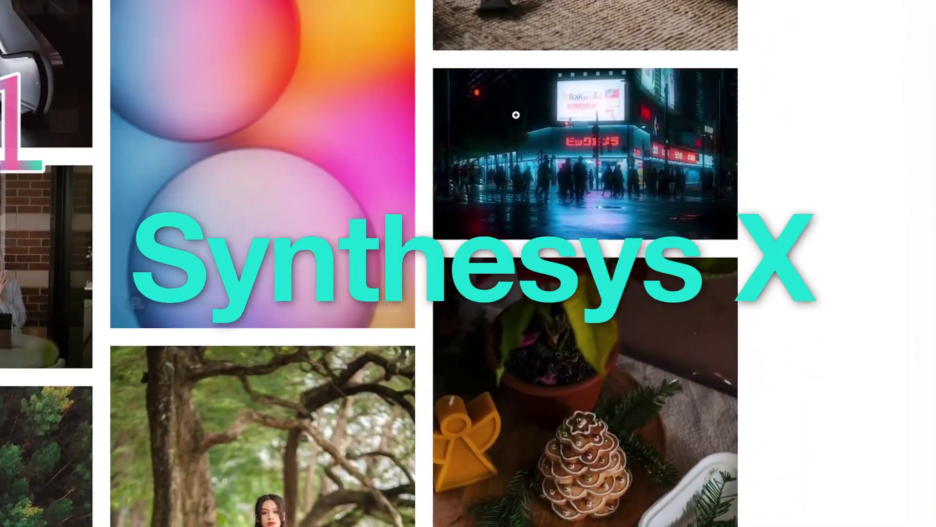
Replicate the night-city street photo with Synthesys X, then scroll down the page.
right_click(603, 44)
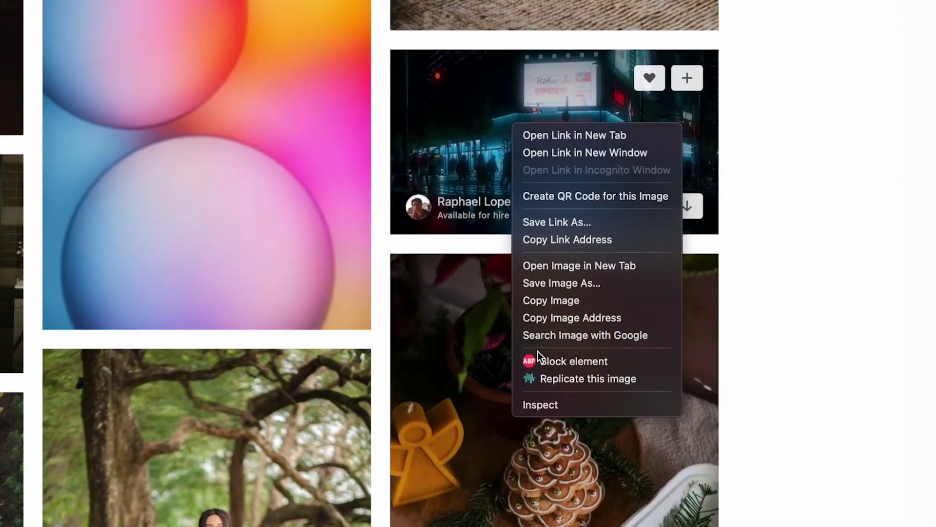
click(545, 381)
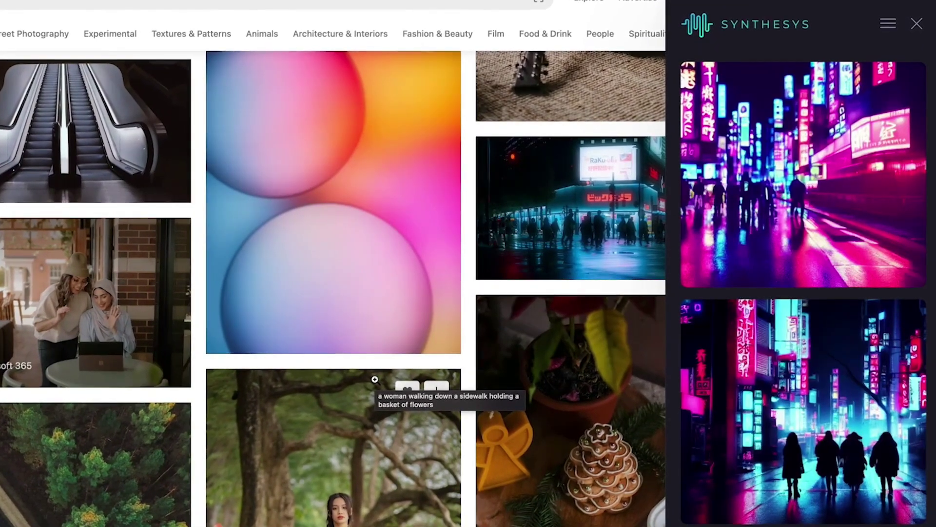
scroll(374, 380, down, 15)
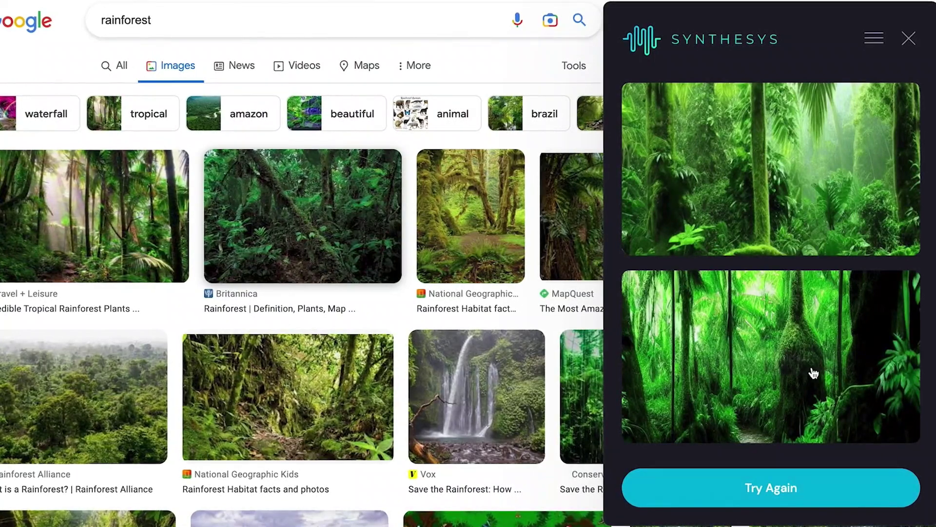
Replicate the spiked alien-costume Pexels photo, then another chosen web photo, with Synthesys X.
mouse_move(751, 360)
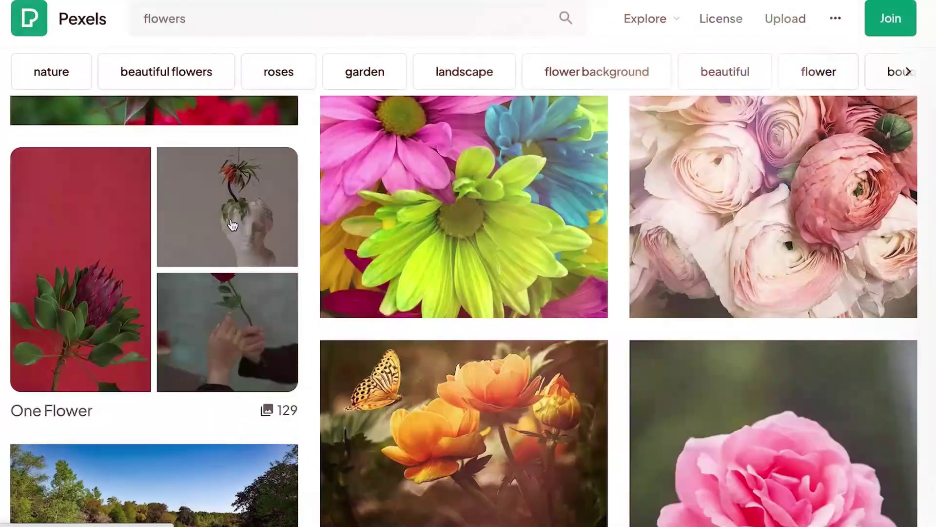
right_click(228, 208)
click(280, 485)
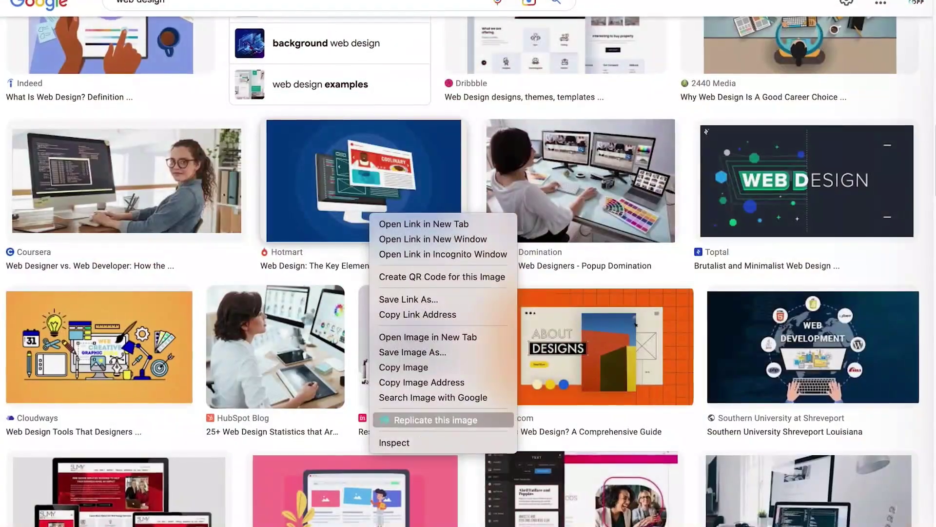
click(428, 416)
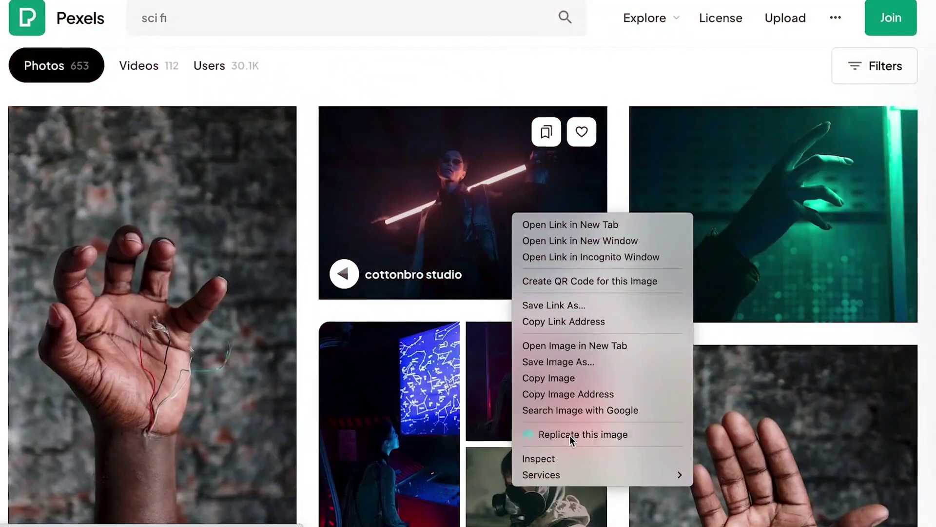
Replicate the sci-fi neon-tube, another chosen photo, pink blossom and two-friends photos.
click(569, 435)
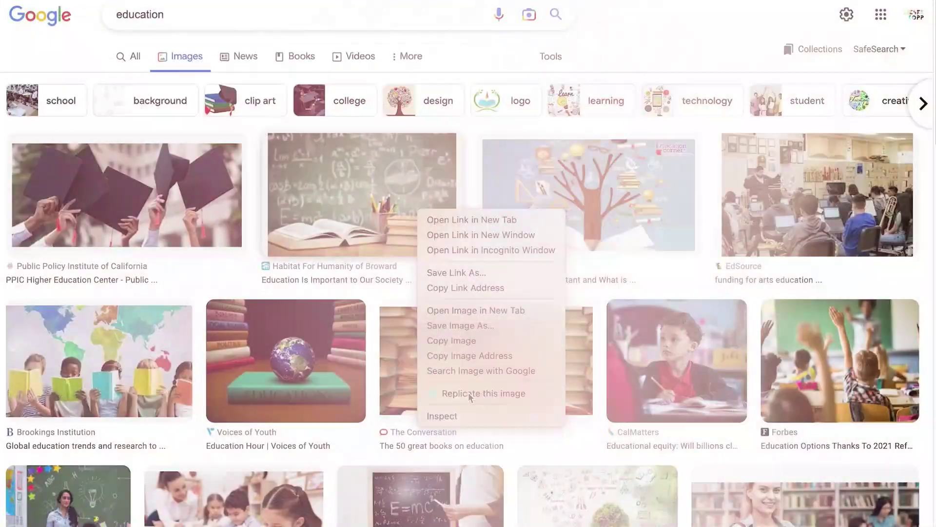
click(468, 392)
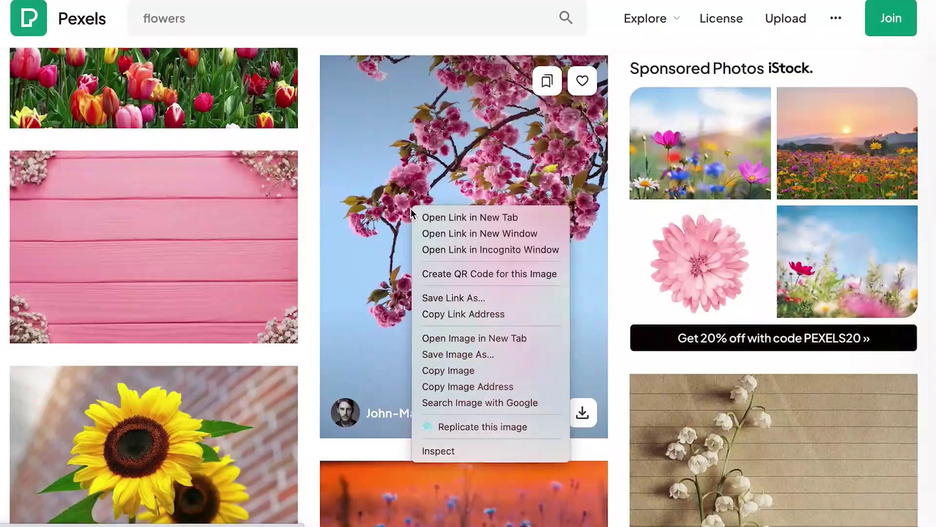
click(456, 429)
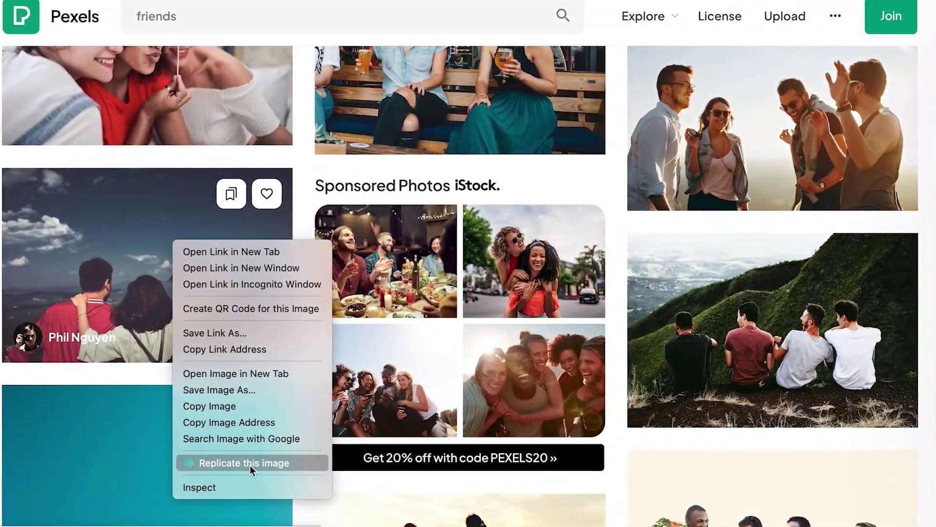
click(299, 462)
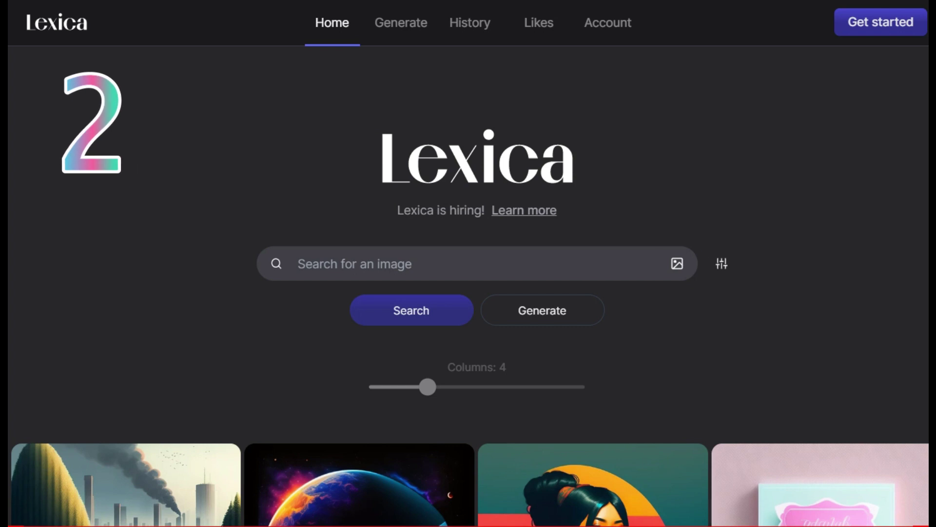
Browse Lexica's gallery and inspect the man-in-a-bar image's full prompt, then return to the top.
scroll(468, 283, down, 8)
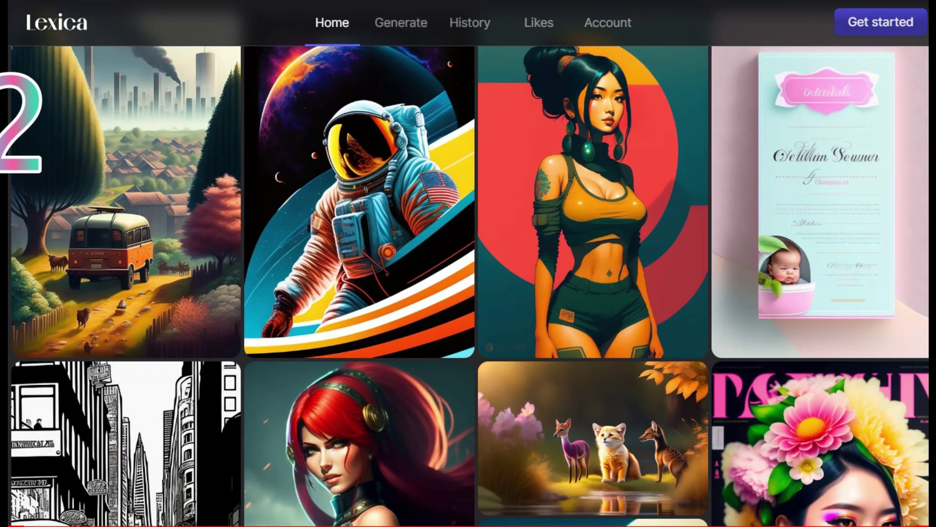
scroll(468, 283, down, 5)
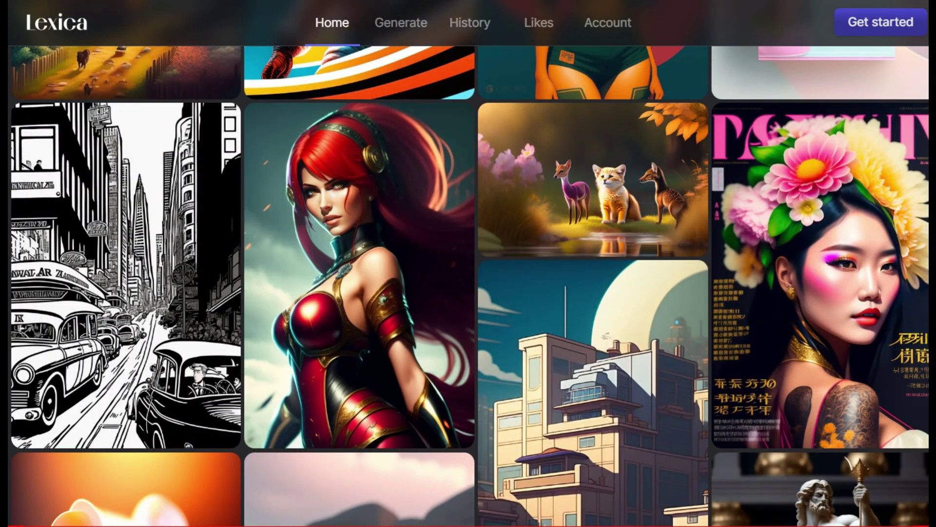
scroll(468, 283, down, 10)
scroll(469, 283, down, 1)
scroll(593, 210, down, 2)
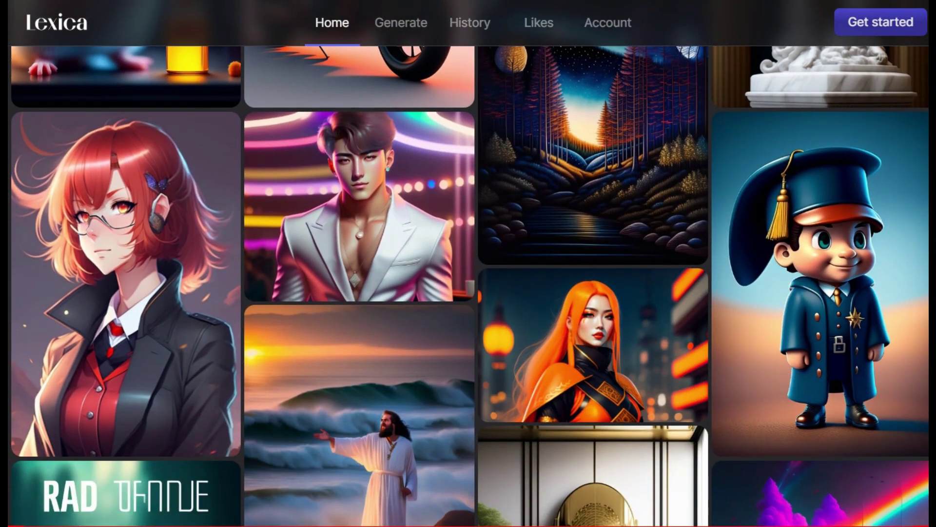
click(359, 204)
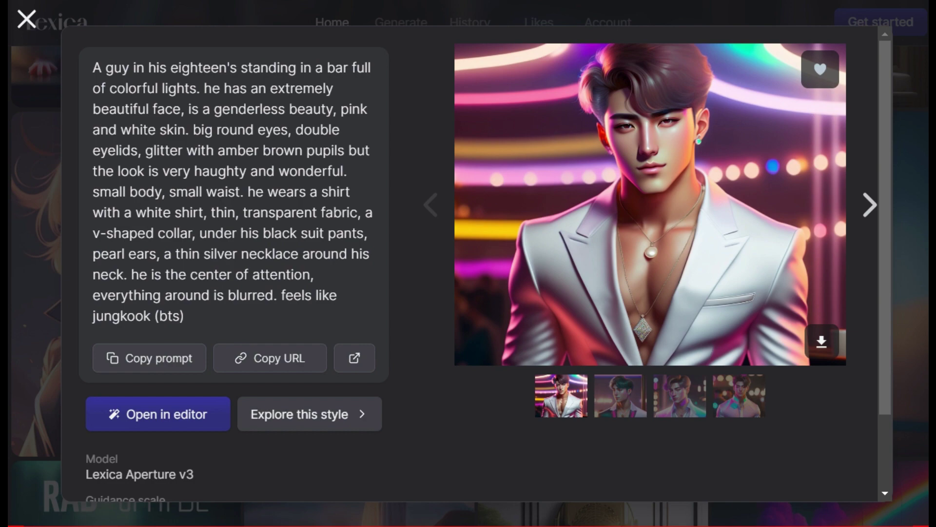
key(Escape)
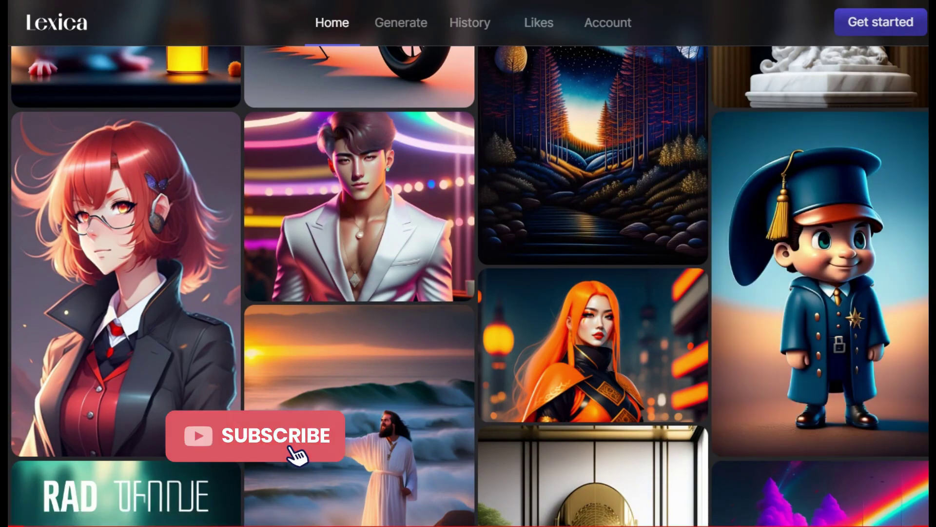
scroll(469, 263, up, 10)
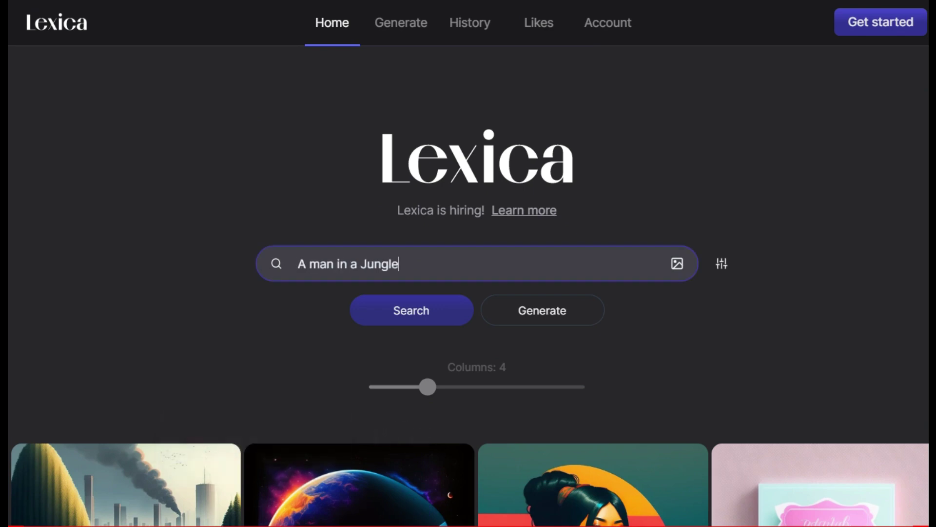
Search Lexica for 'A man in a Jungle' and scroll through the results.
key(Return)
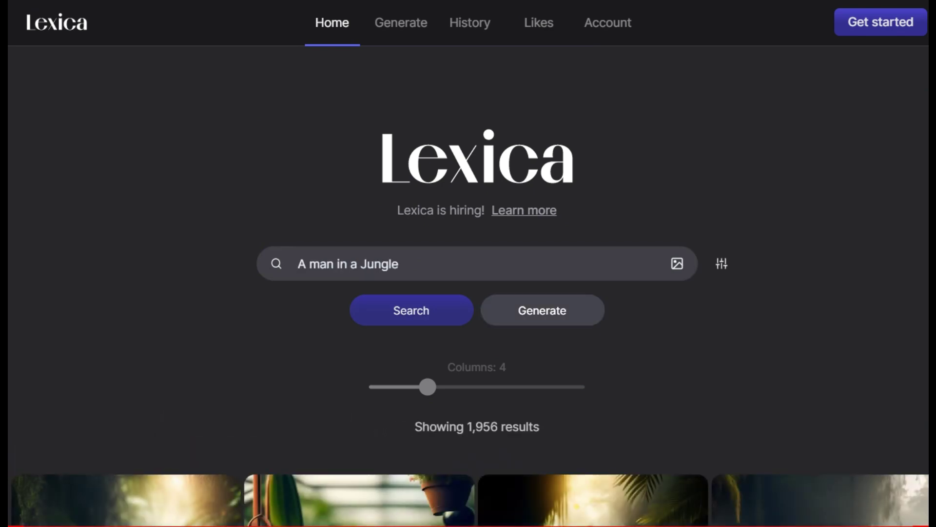
scroll(819, 293, down, 7)
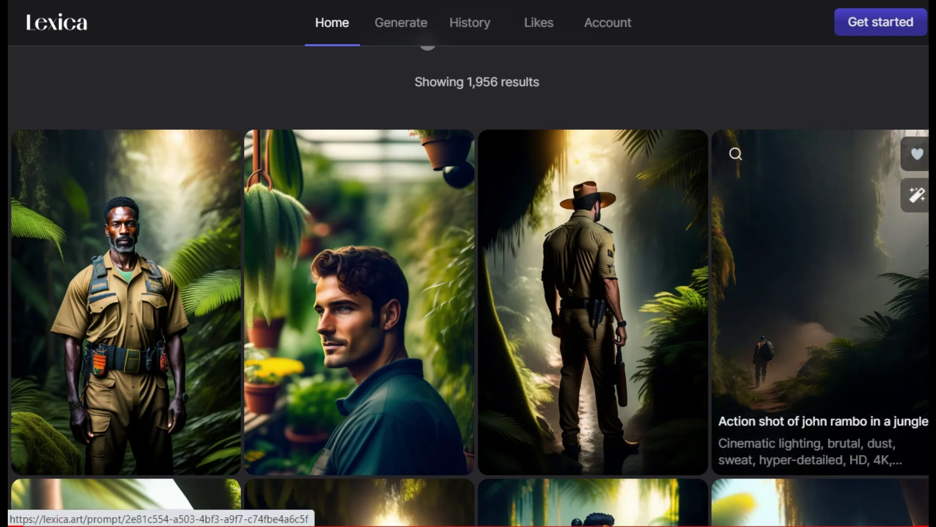
scroll(819, 292, down, 10)
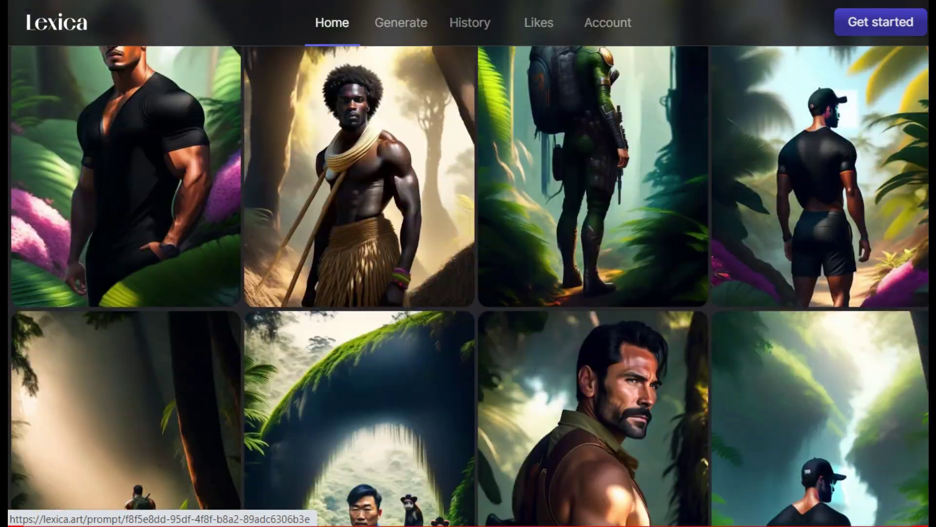
scroll(468, 283, down, 5)
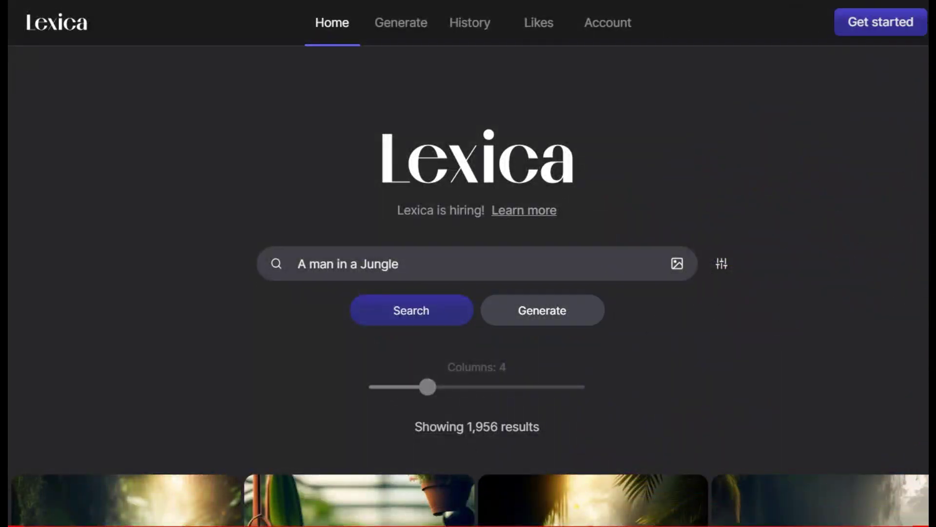
On Lexica's Generate page, set the image dimensions to 768×1152 portrait.
click(543, 309)
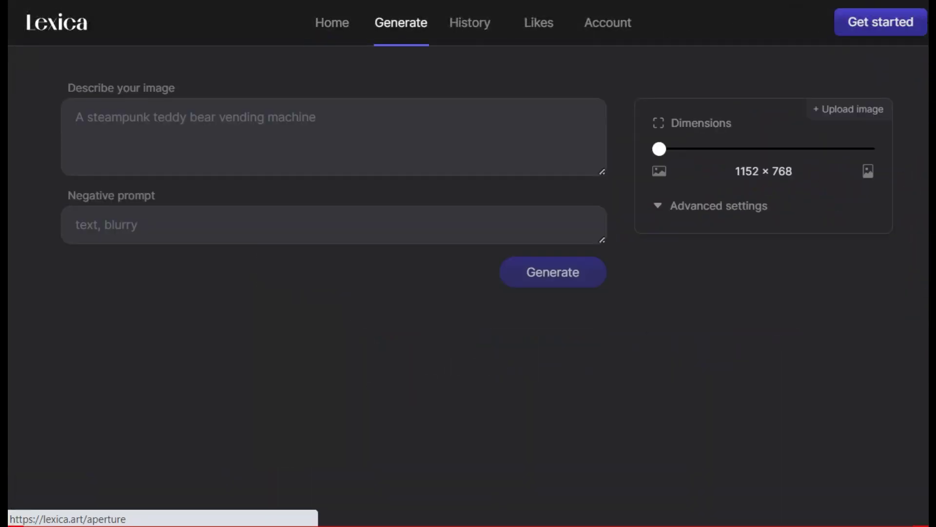
drag(658, 149, 815, 149)
drag(816, 148, 868, 149)
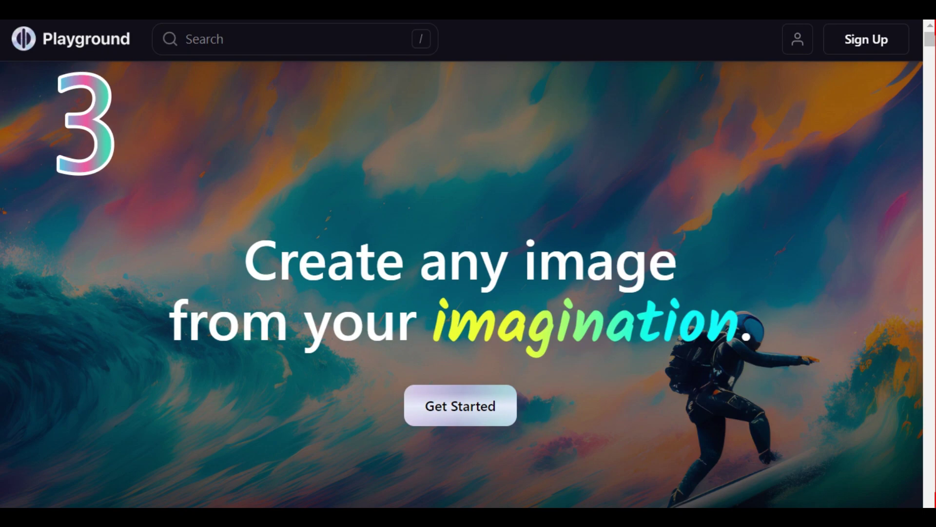
Scroll through Playground's Animals, Anime and Fashion image galleries.
scroll(462, 284, down, 8)
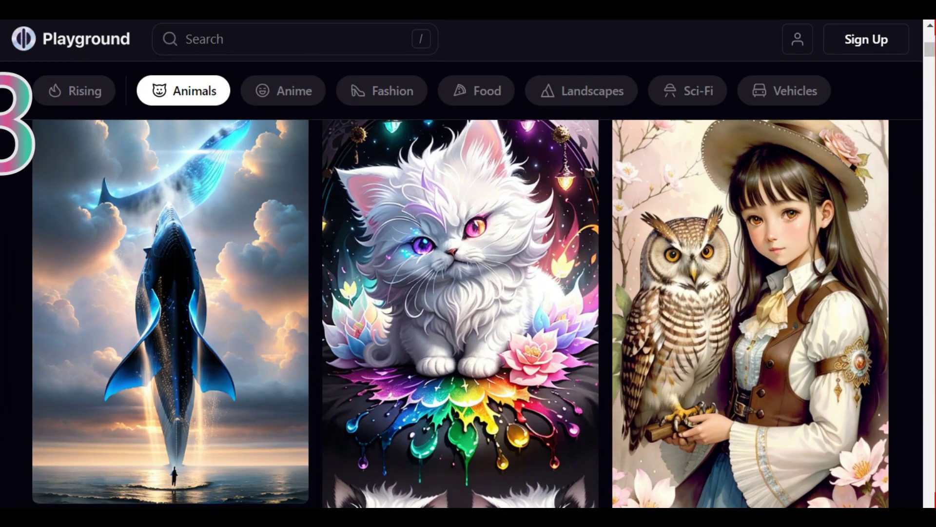
scroll(461, 312, down, 10)
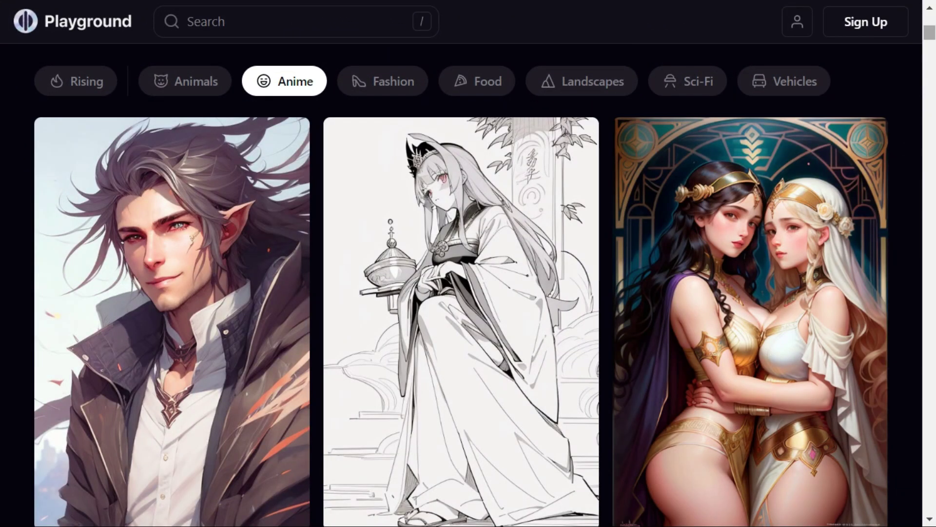
scroll(461, 273, down, 2)
scroll(462, 312, down, 9)
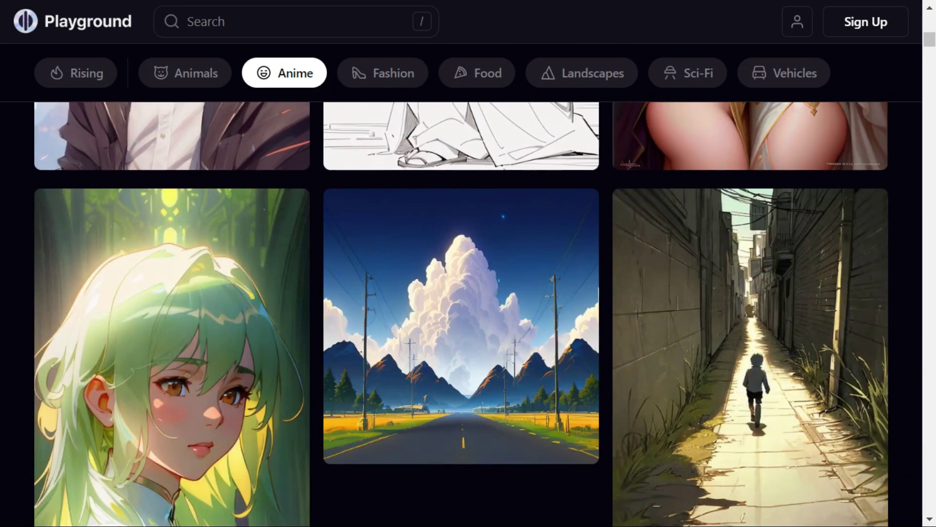
scroll(462, 312, down, 7)
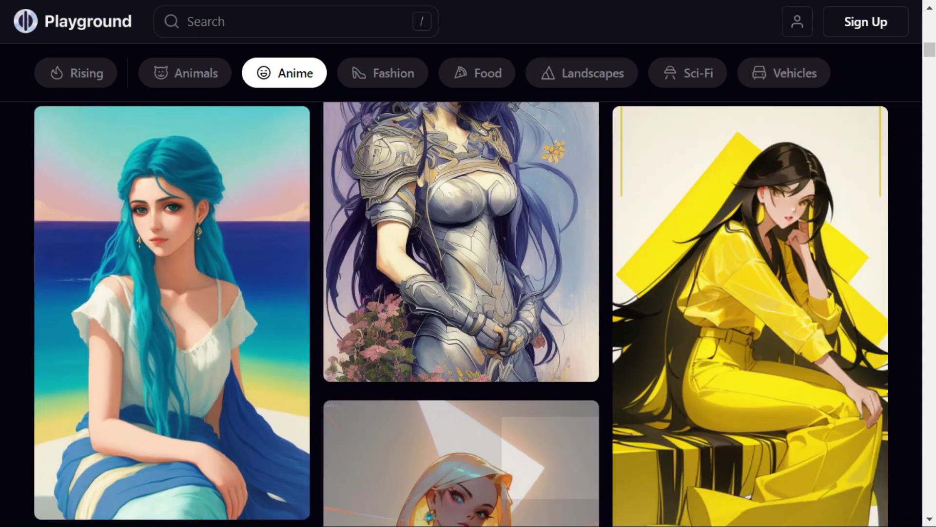
scroll(462, 312, down, 10)
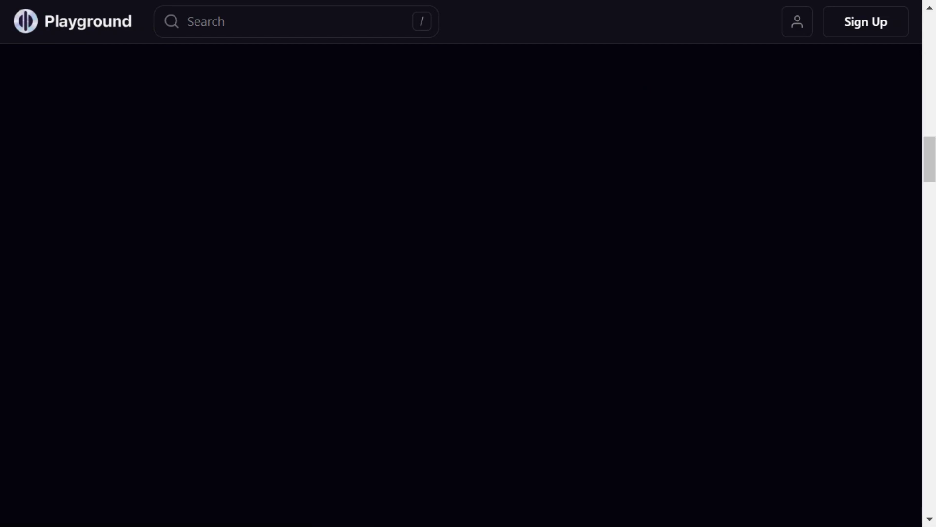
scroll(462, 312, down, 15)
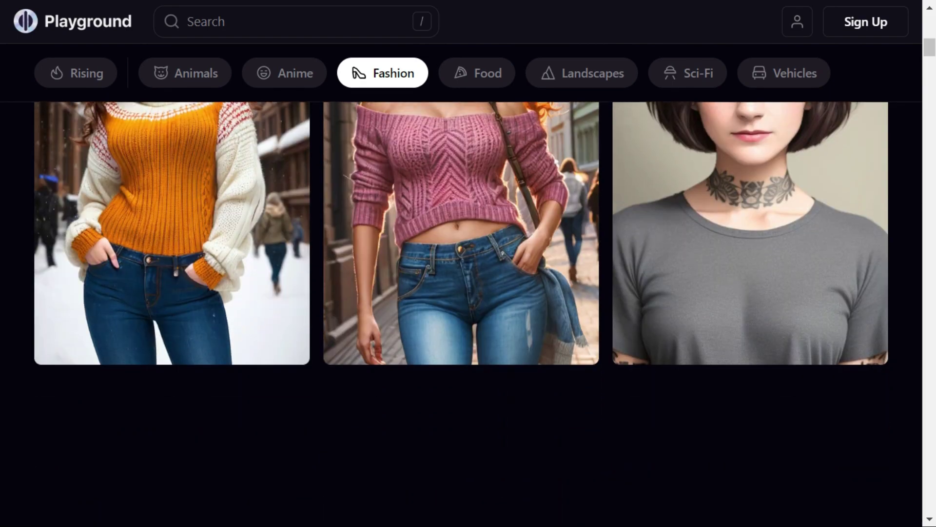
scroll(461, 312, down, 5)
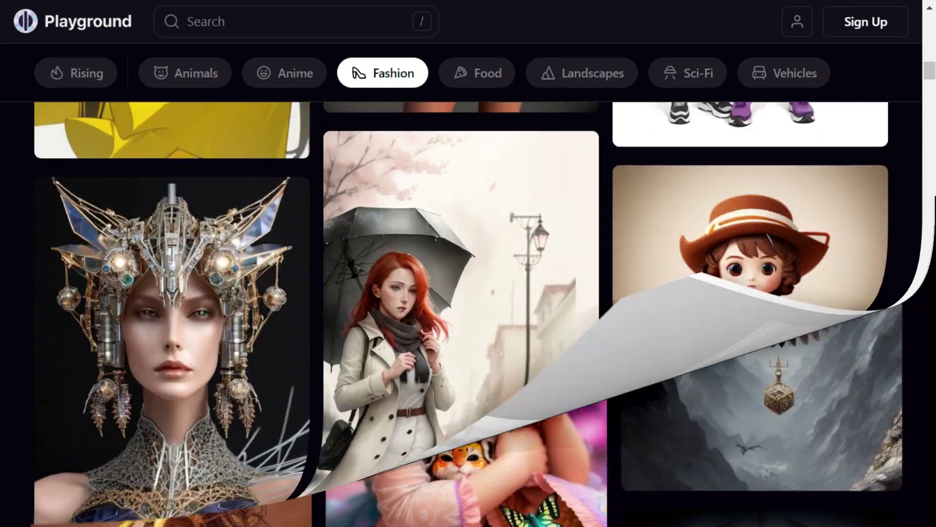